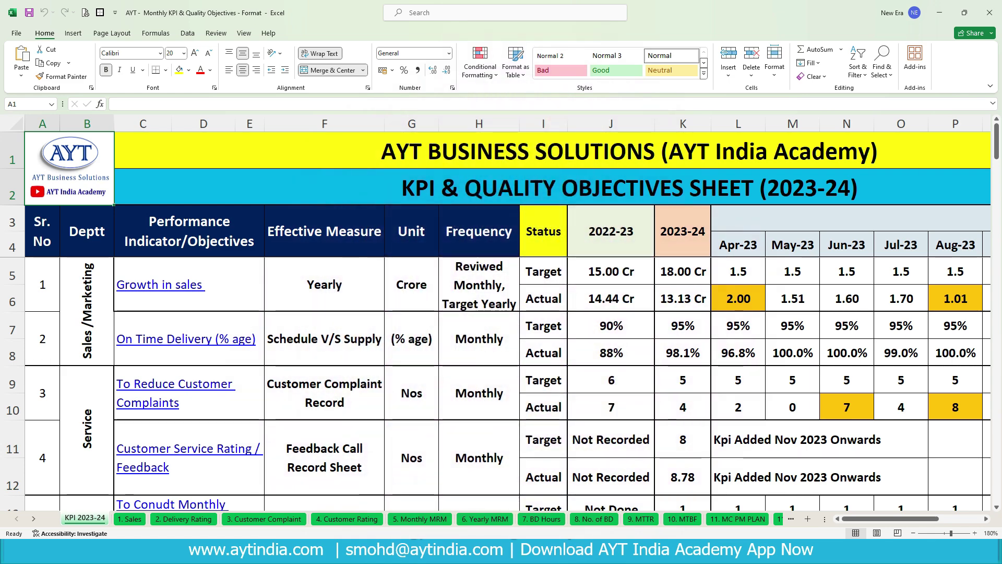
Go through the KPI sheet's column headings from Deptt to 2022-23.
left_click(86, 231)
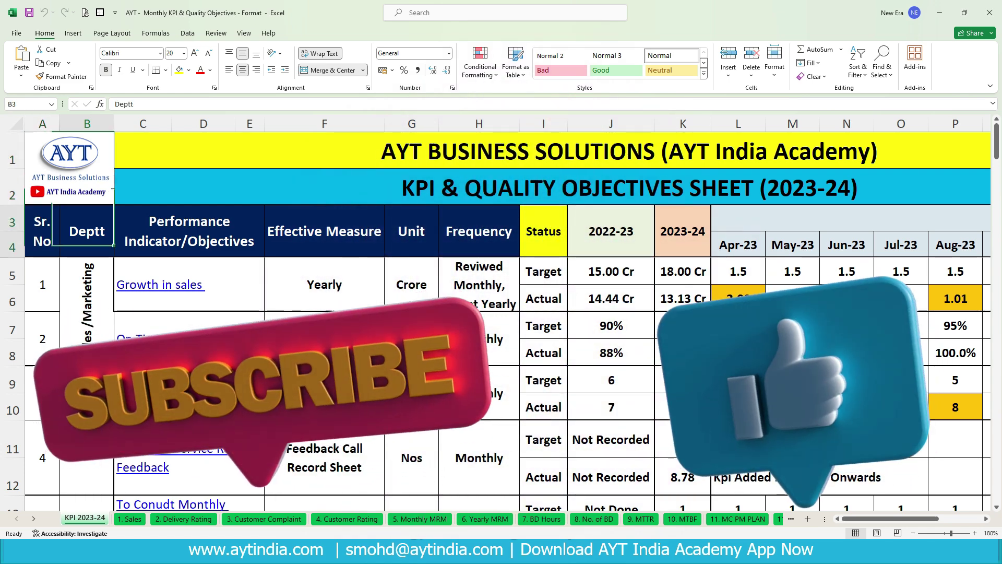
left_click(189, 231)
left_click(324, 231)
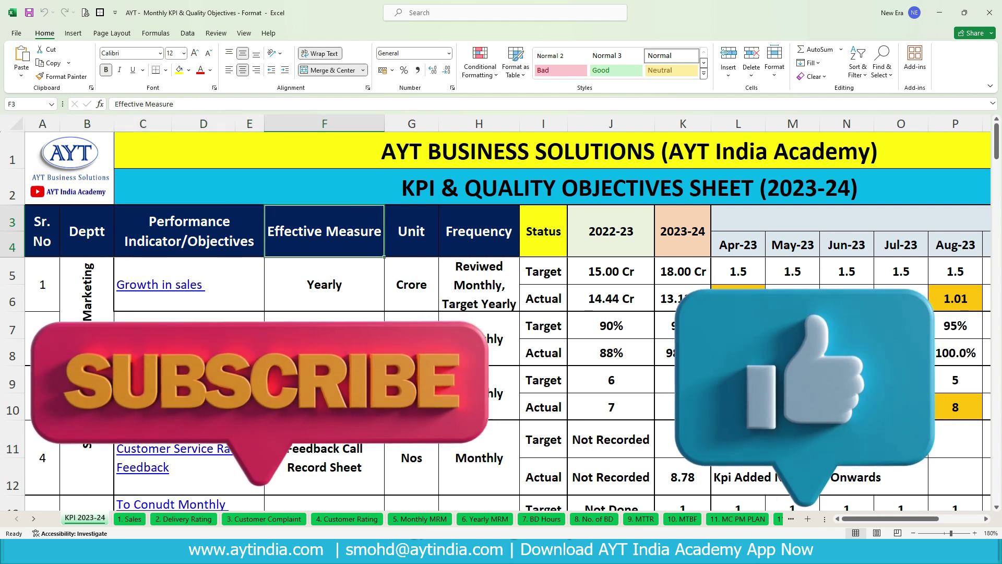
left_click(411, 231)
left_click(478, 231)
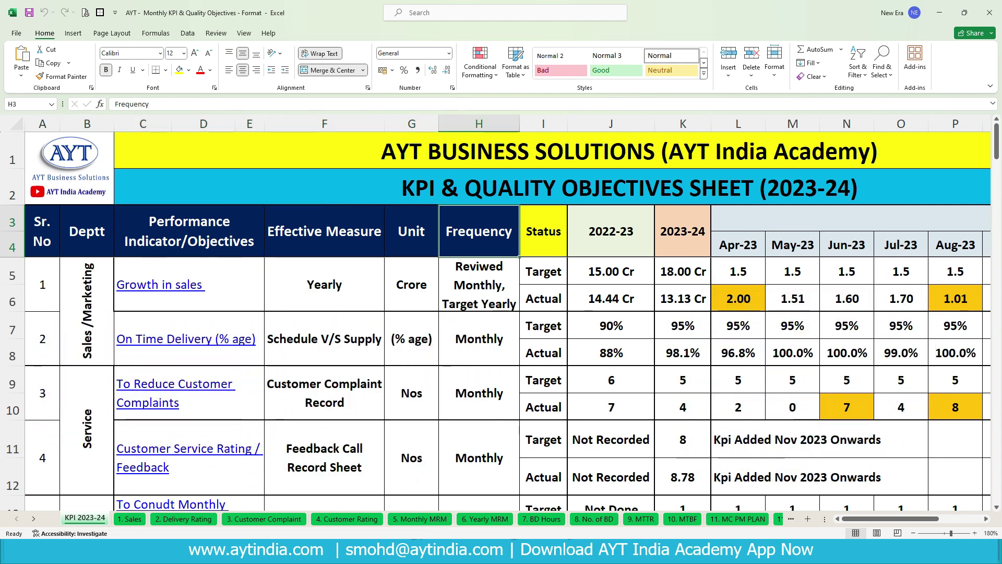
left_click(544, 231)
left_click(611, 231)
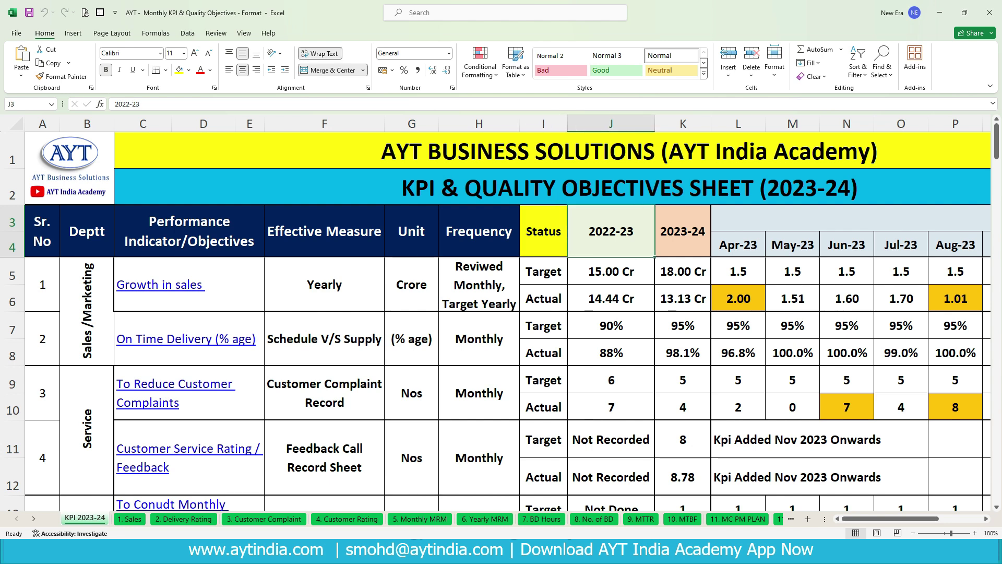
Look across the 2023-24 and monthly column headings, and return to the Deptt heading.
key("Right")
key("Right")
key("Right")
key("Right")
key("Right")
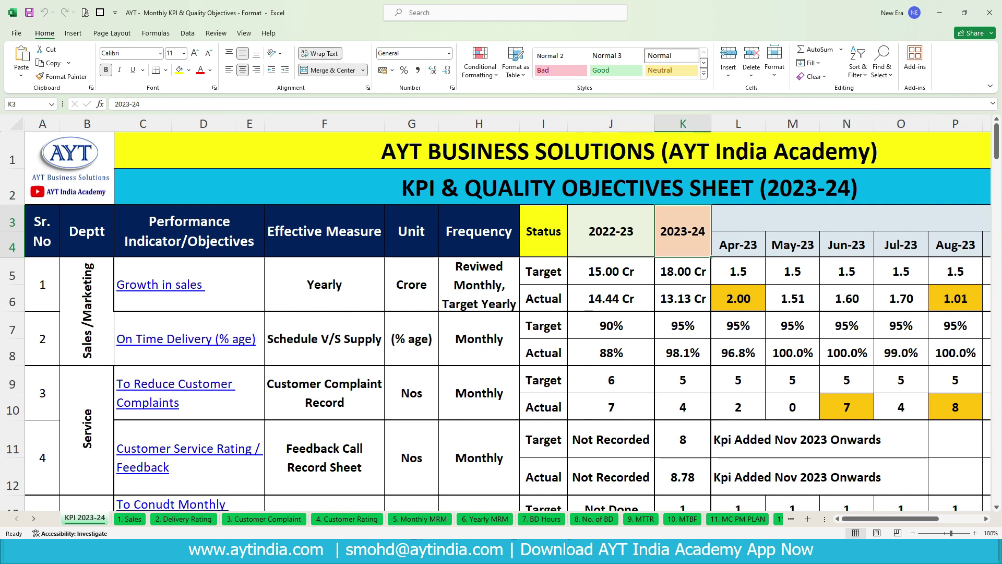
key("Right")
key("Right")
key("Right")
key("Right")
key("Right")
key("Right")
key("Right")
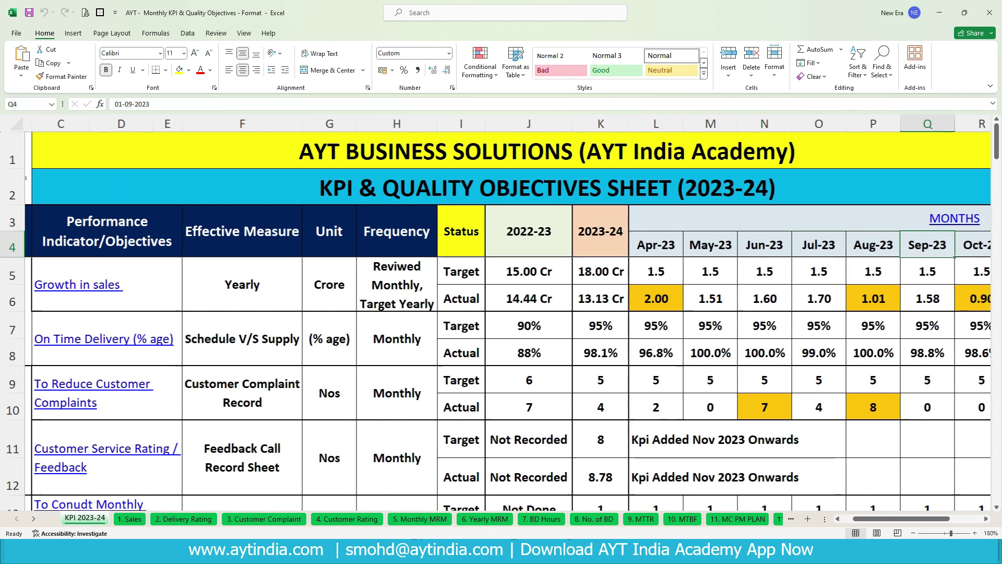
key("Right")
key("Right")
key("Left")
key("Left")
key("Left")
key("Left")
key("Left")
key("Left")
key("Left")
key("Left")
key("Left")
key("Left")
key("Left")
key("Left")
key("Left")
key("Left")
key("Left")
key("Left")
key("Left")
key("Left")
key("Left")
key("Left")
key("Right")
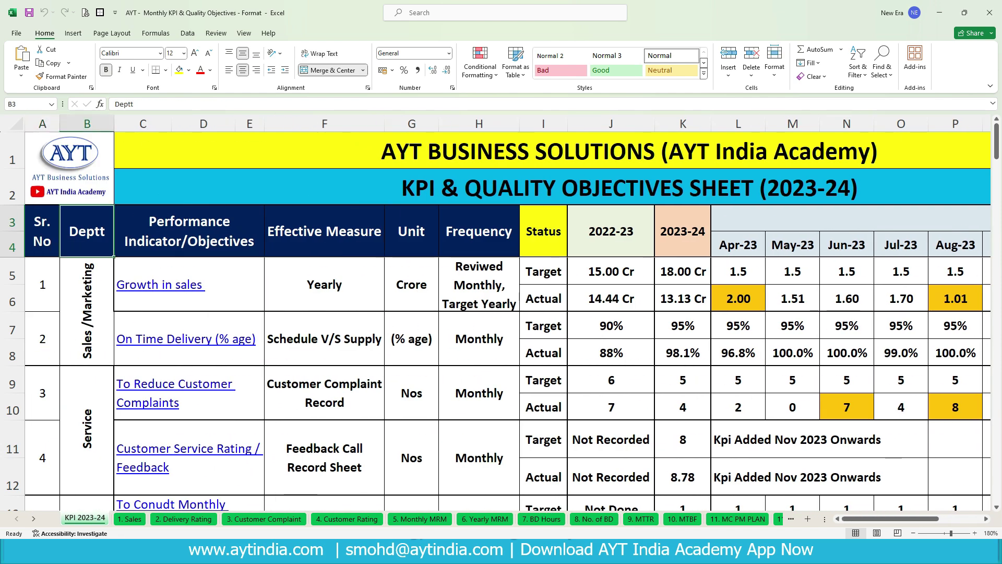
Look through all department KPIs down to the end of the KPI 2023-24 sheet and return to the first entry.
scroll(552, 384, "down", 20)
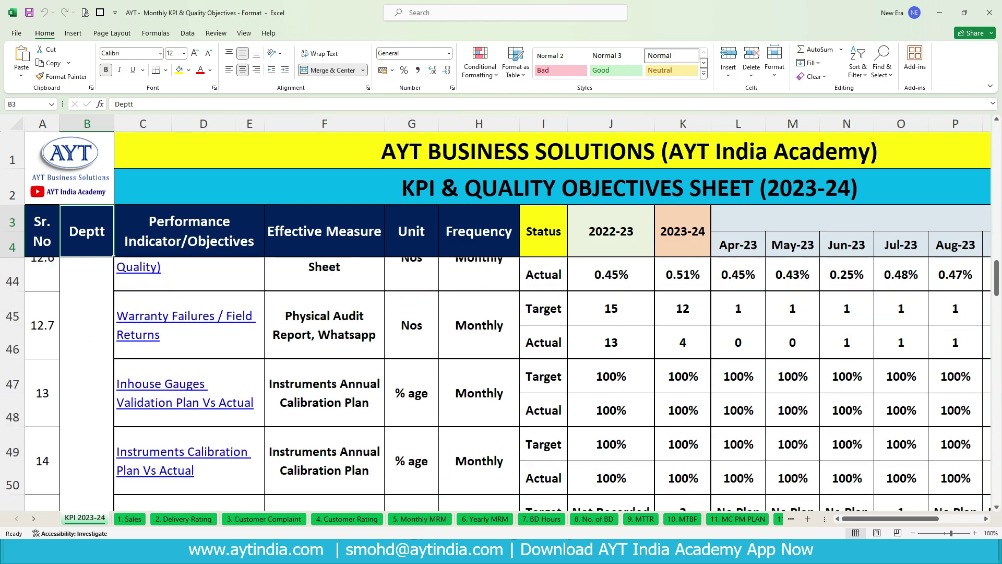
scroll(506, 383, "up", 2)
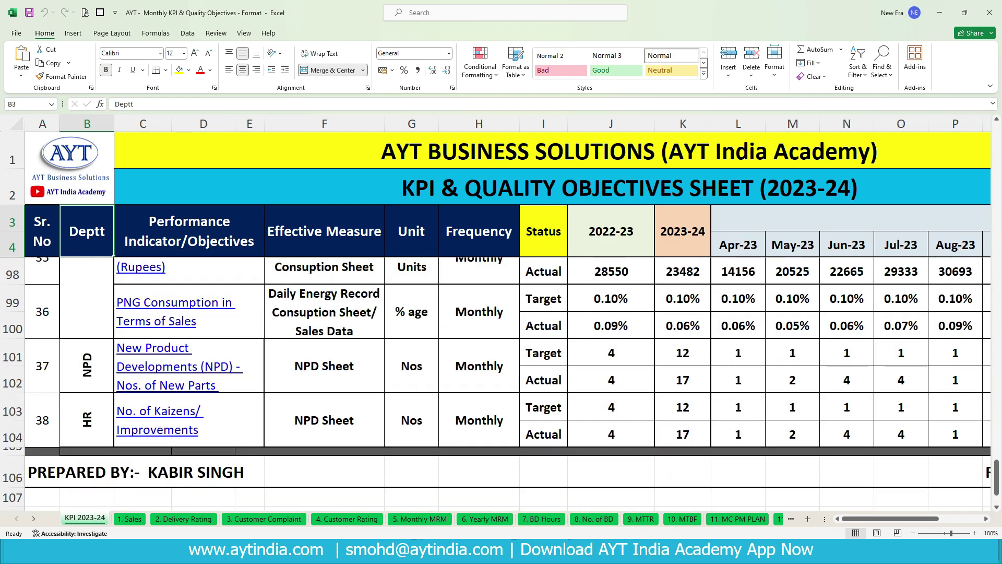
scroll(506, 384, "up", 4)
scroll(507, 383, "up", 12)
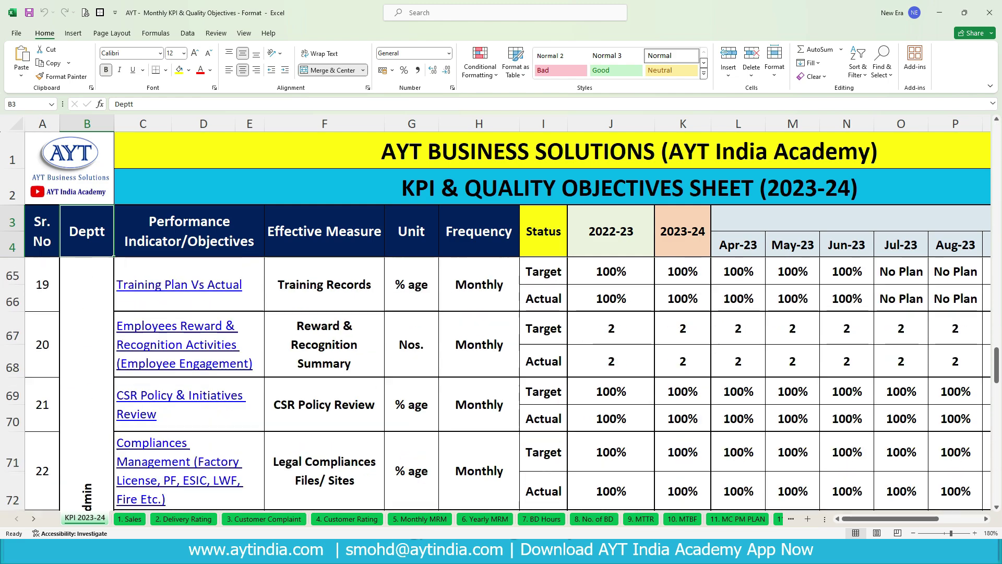
scroll(506, 384, "up", 7)
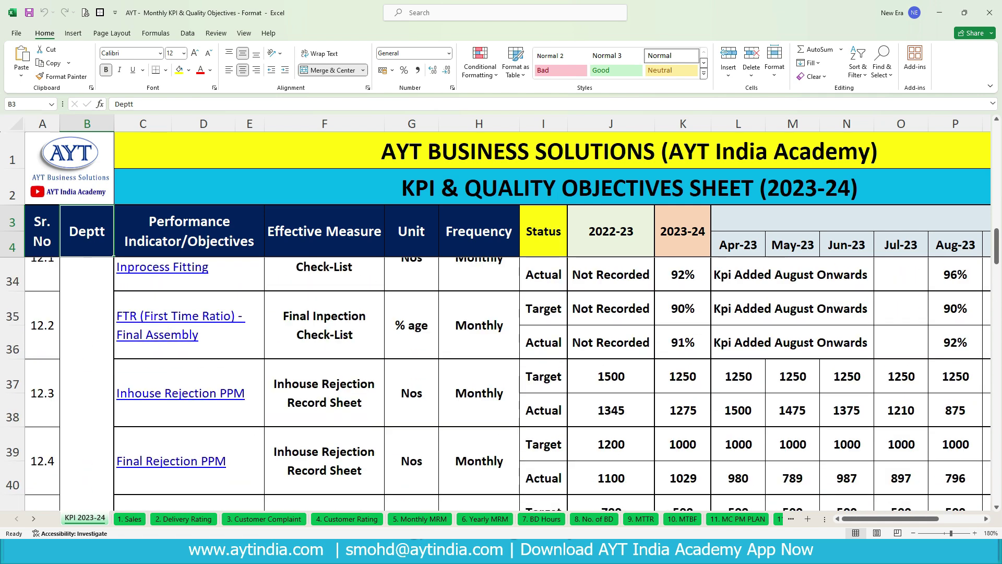
scroll(506, 383, "up", 3)
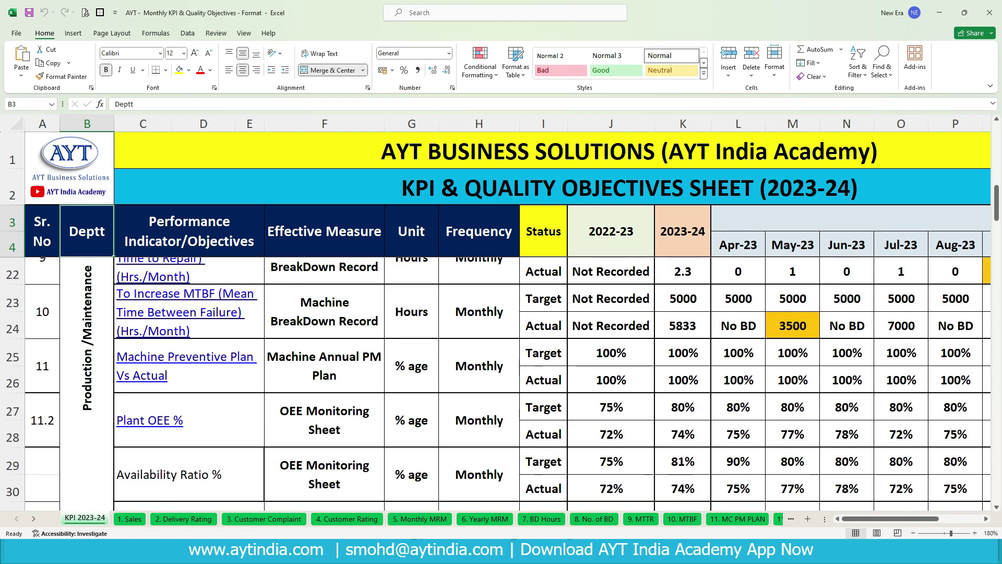
scroll(506, 383, "up", 5)
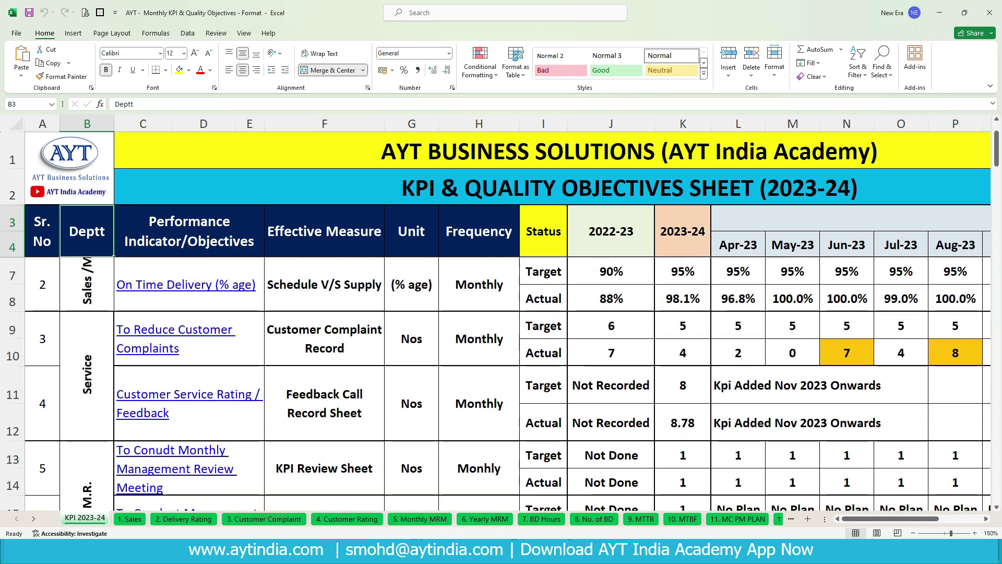
scroll(258, 448, "up", 1)
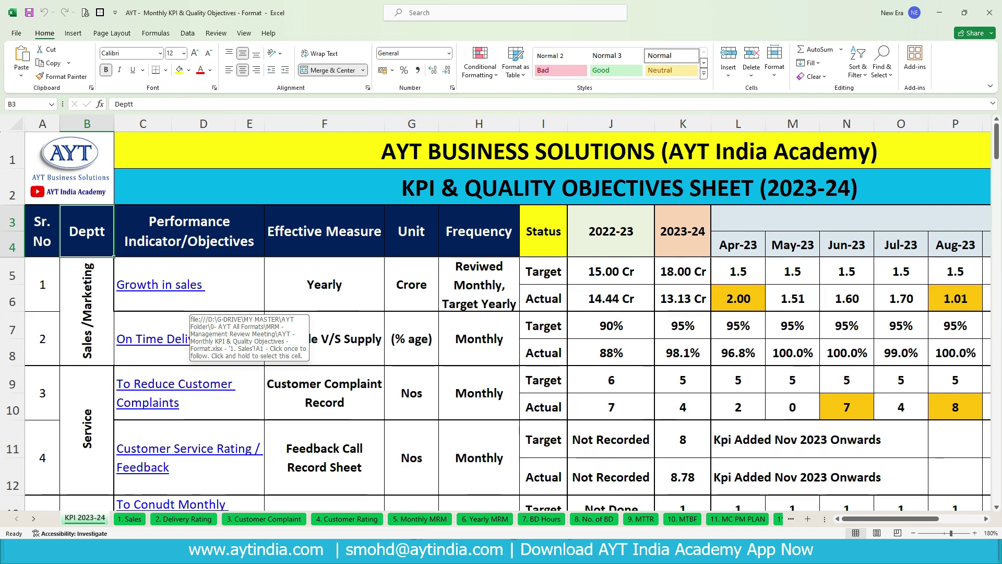
Open the Growth in sales review sheet and examine the review table's headings from Root Cause to Status in Next MRM.
left_click(178, 339)
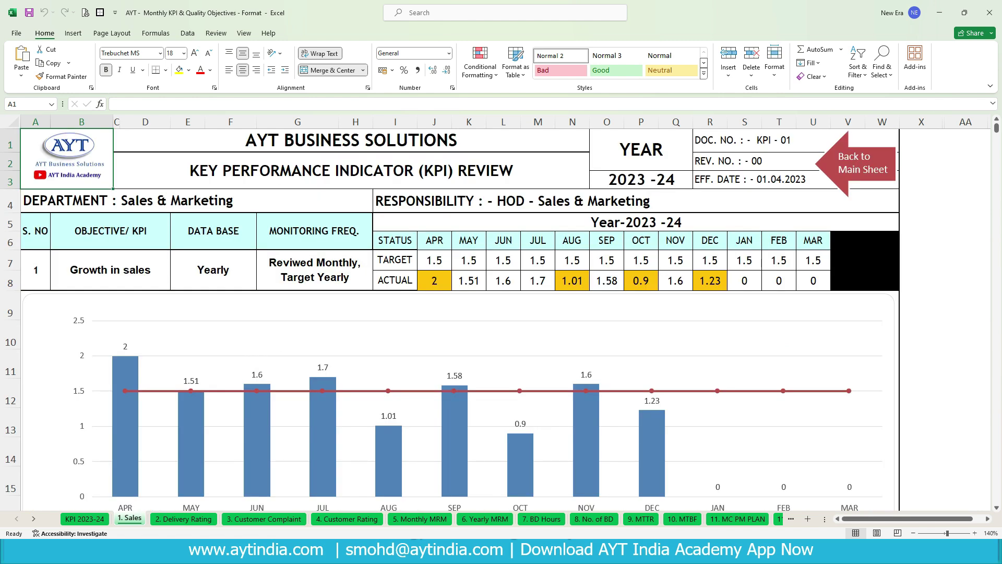
scroll(450, 318, "down", 5)
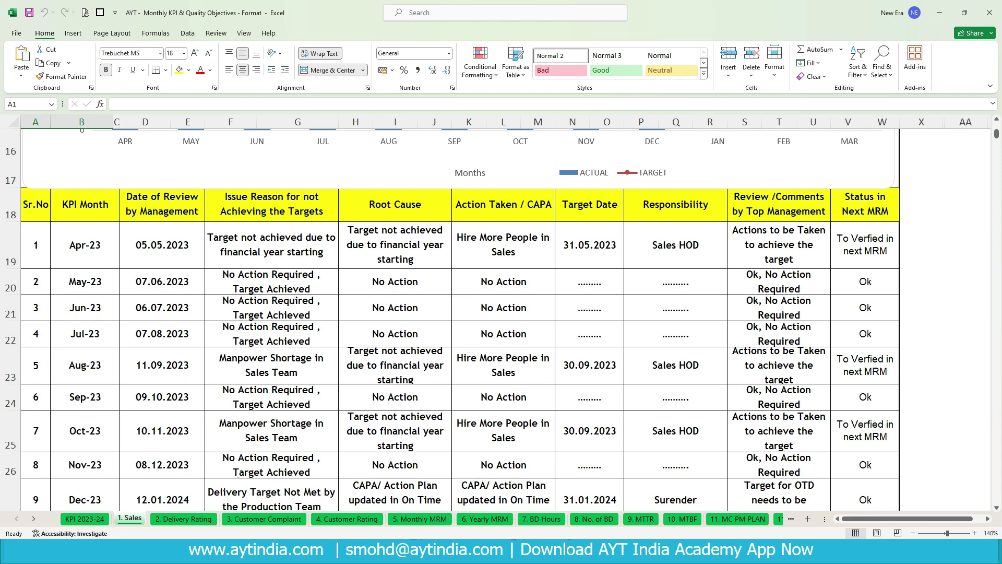
left_click(395, 205)
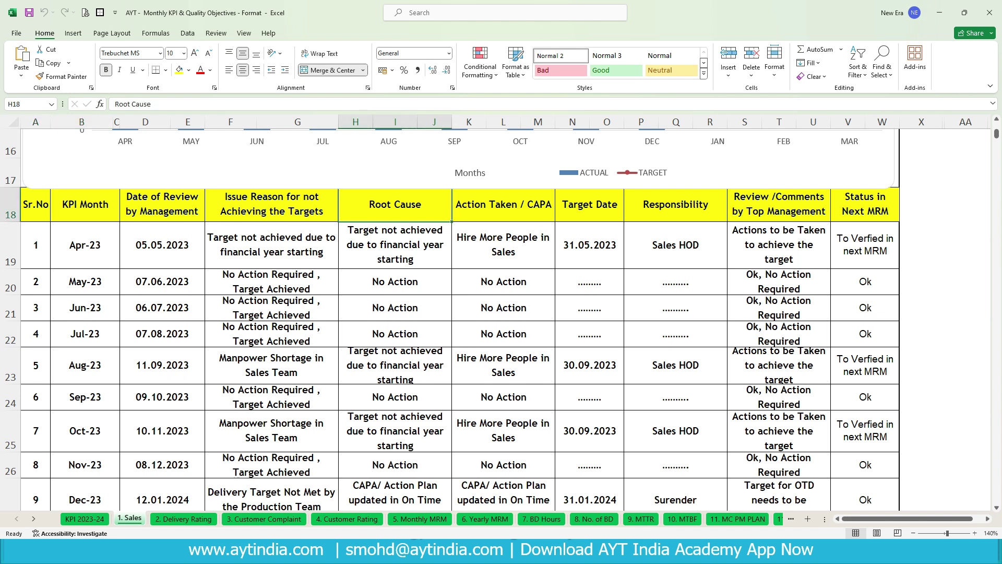
left_click(503, 204)
left_click(589, 205)
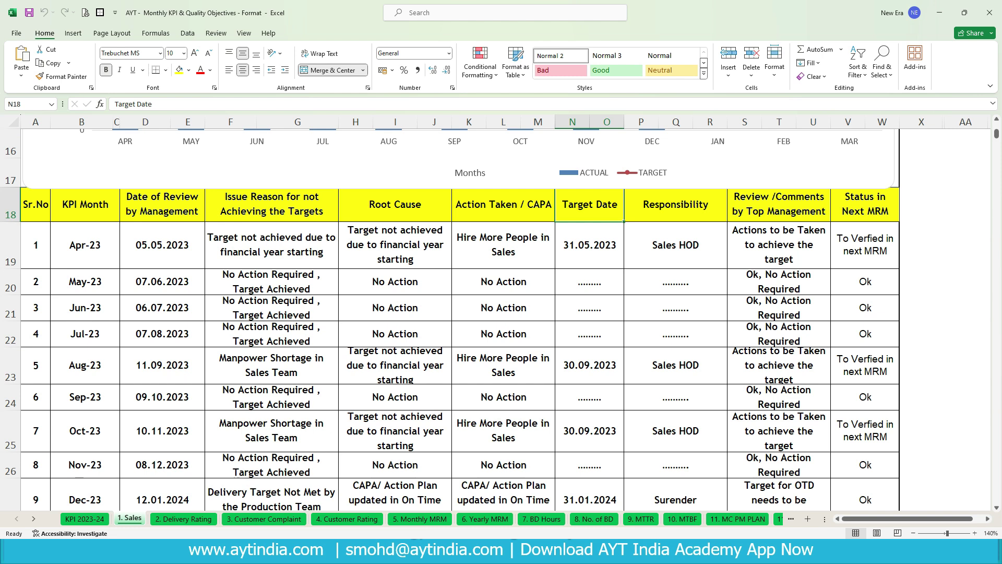
left_click(675, 204)
left_click(779, 205)
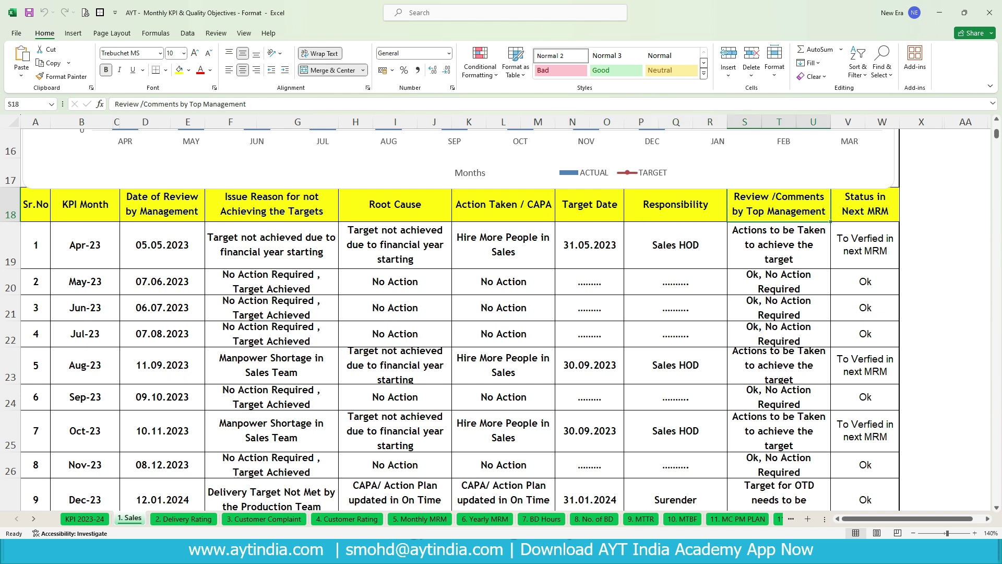
left_click(865, 205)
Check the April target's source formula on the Growth in sales sheet and return to the main KPI sheet.
scroll(459, 313, "down", 3)
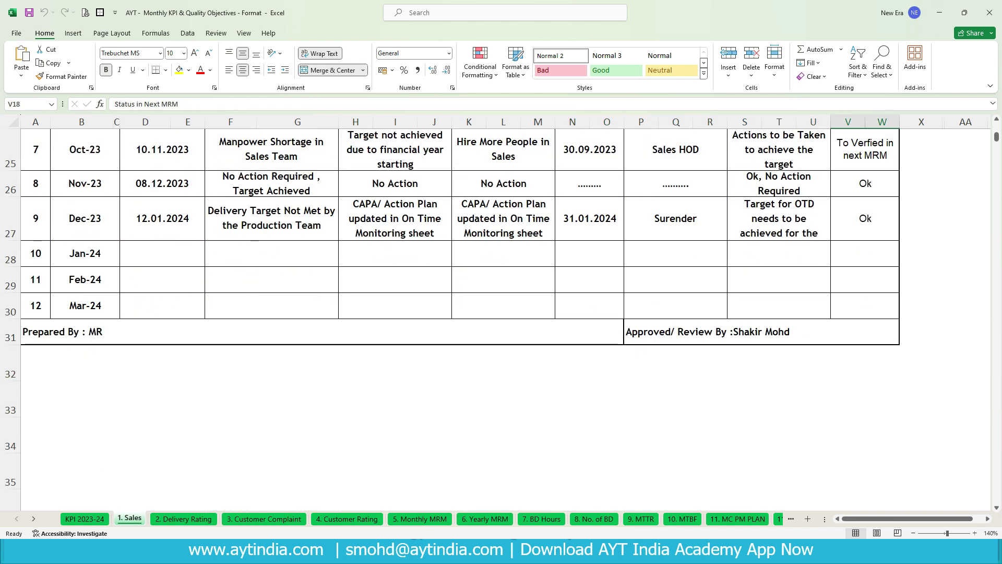
scroll(459, 313, "up", 2)
scroll(459, 313, "up", 6)
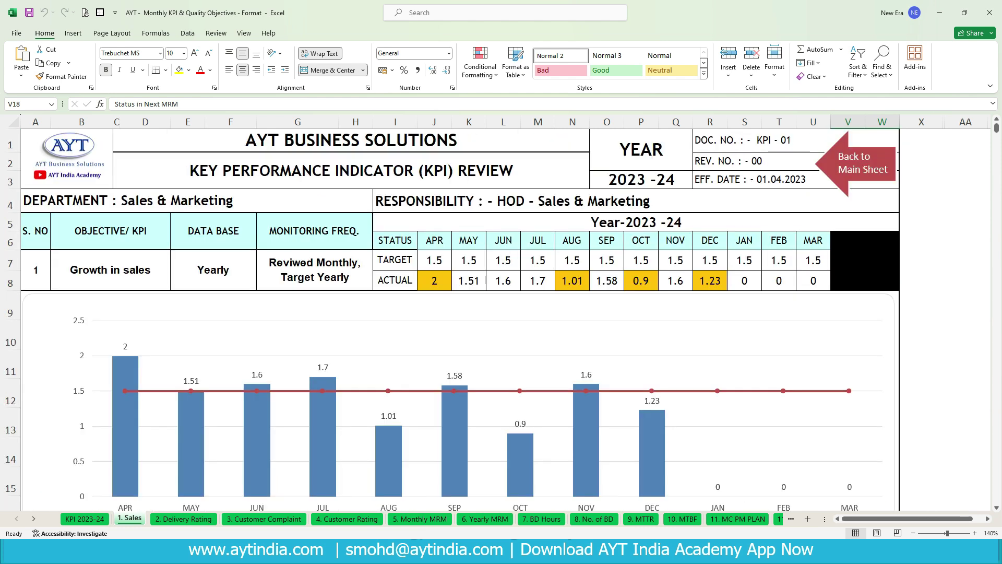
left_click(434, 259)
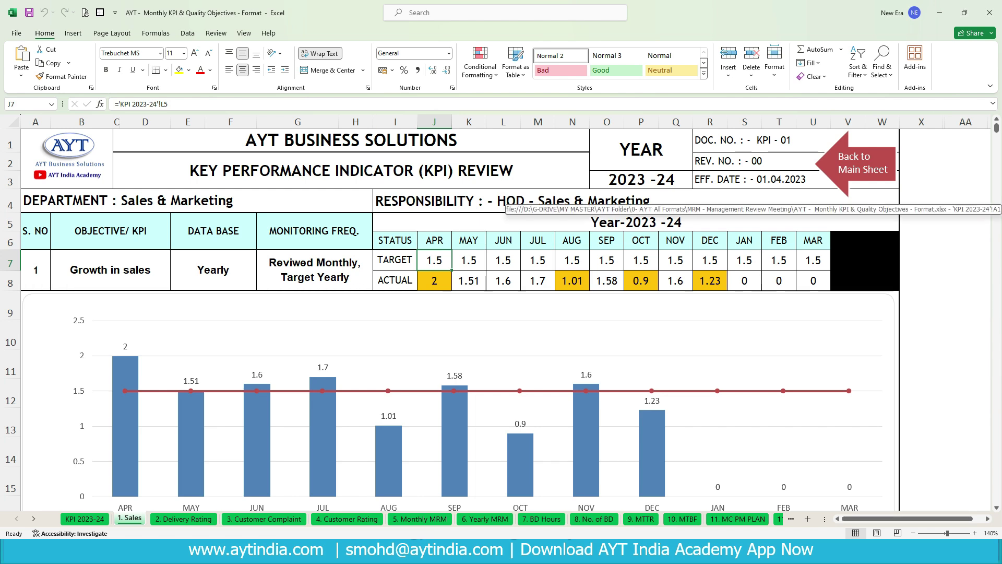
left_click(861, 172)
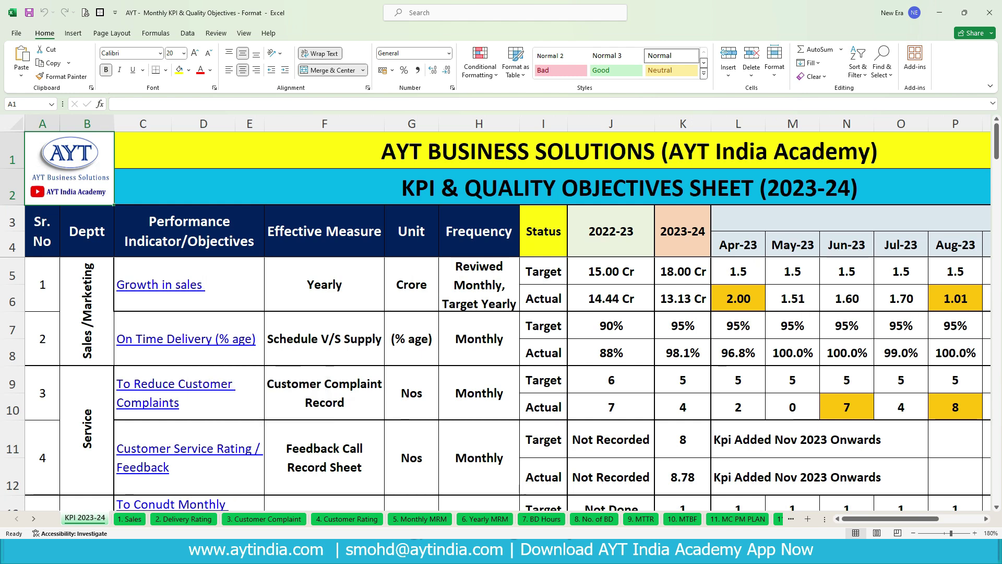
Set the Apr-23 actual for Growth in sales to 5 on the main KPI sheet.
left_click(738, 298)
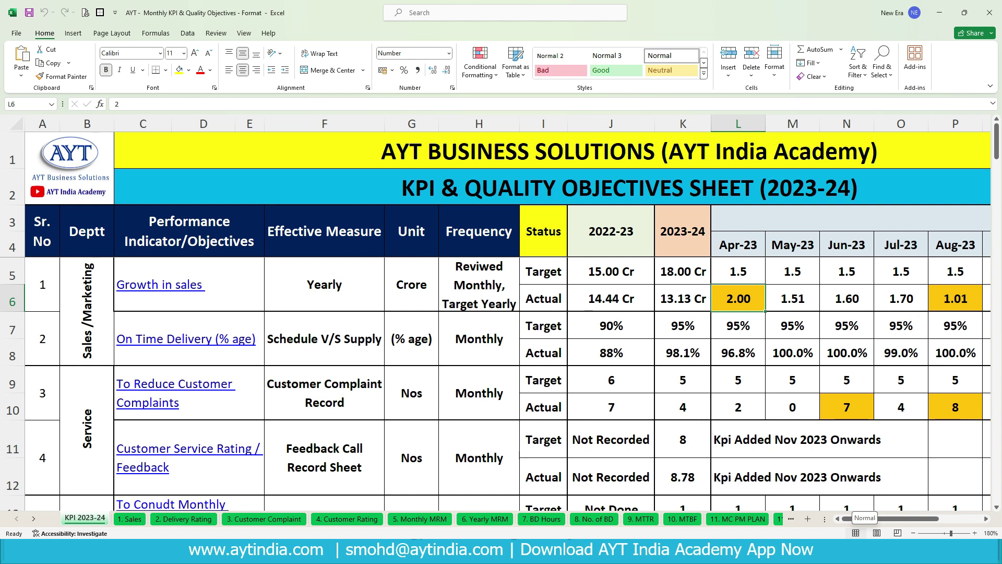
type("5")
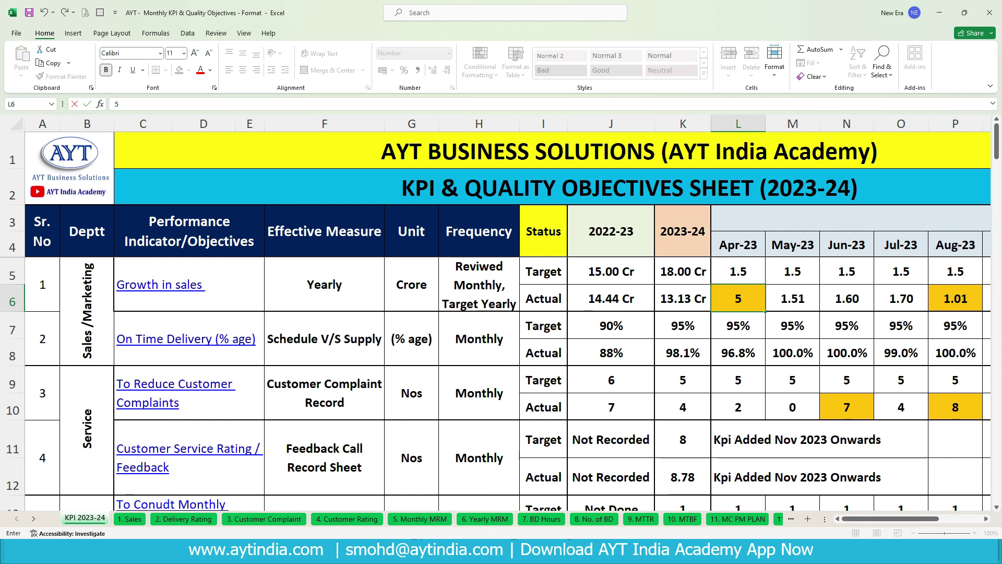
key("Return")
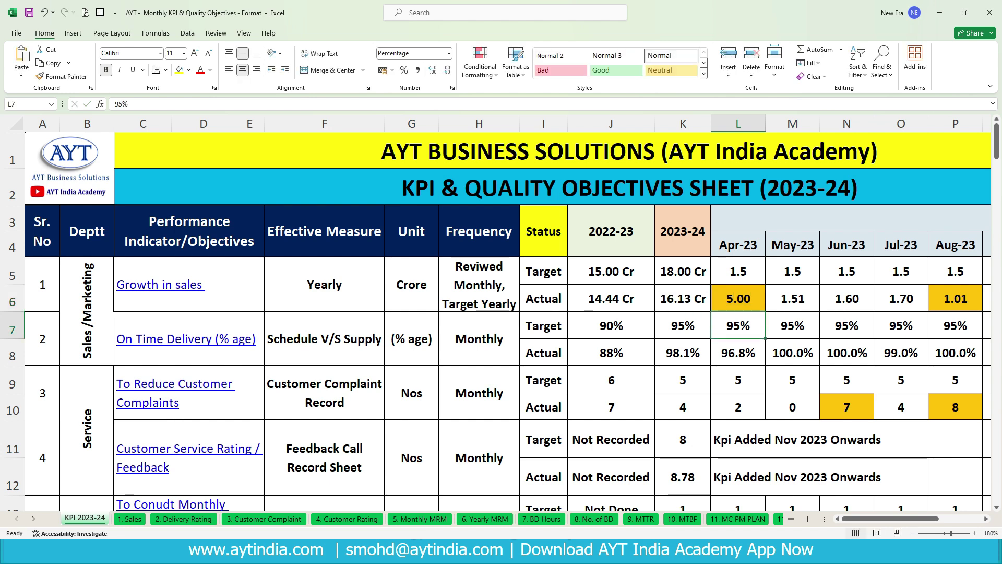
key("Up")
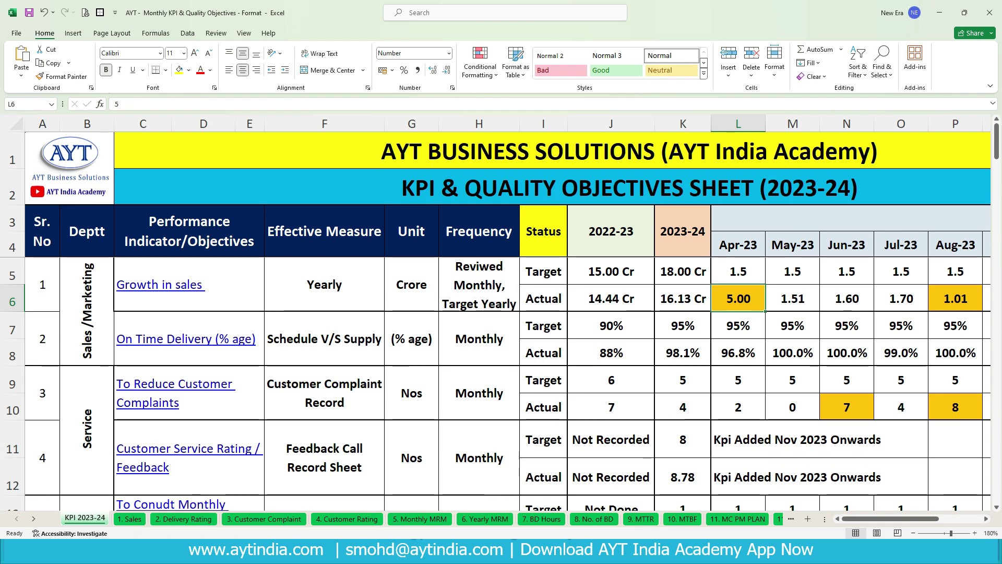
Check the April chart bar and actual value's source on the Growth in sales sheet, and return to the main KPI sheet.
left_click(159, 285)
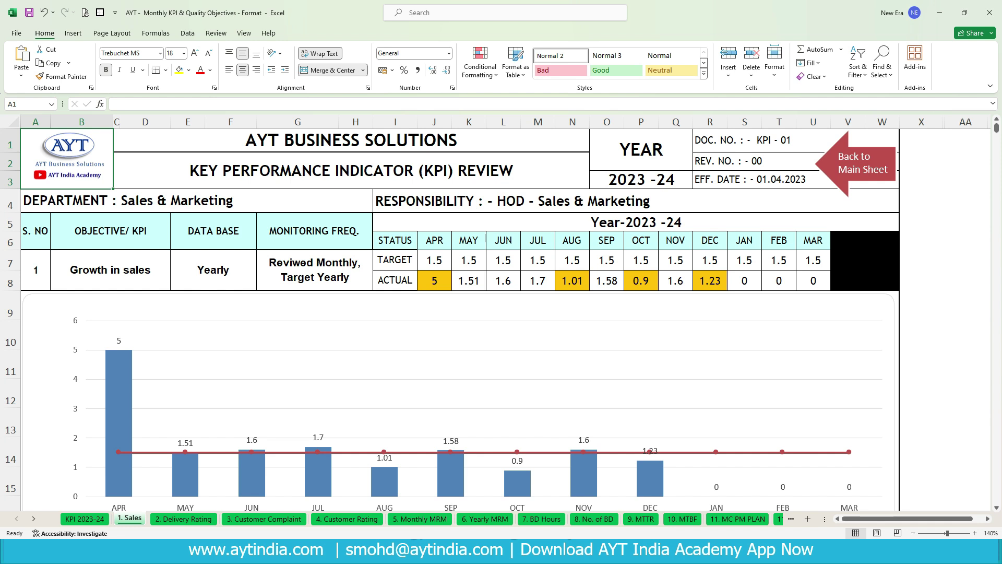
mouse_move(118, 365)
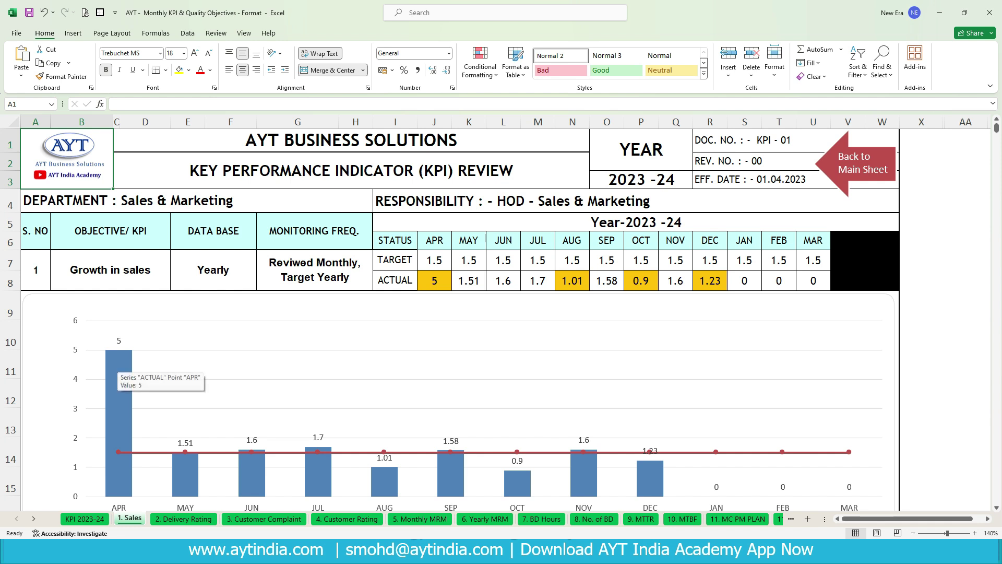
left_click(434, 280)
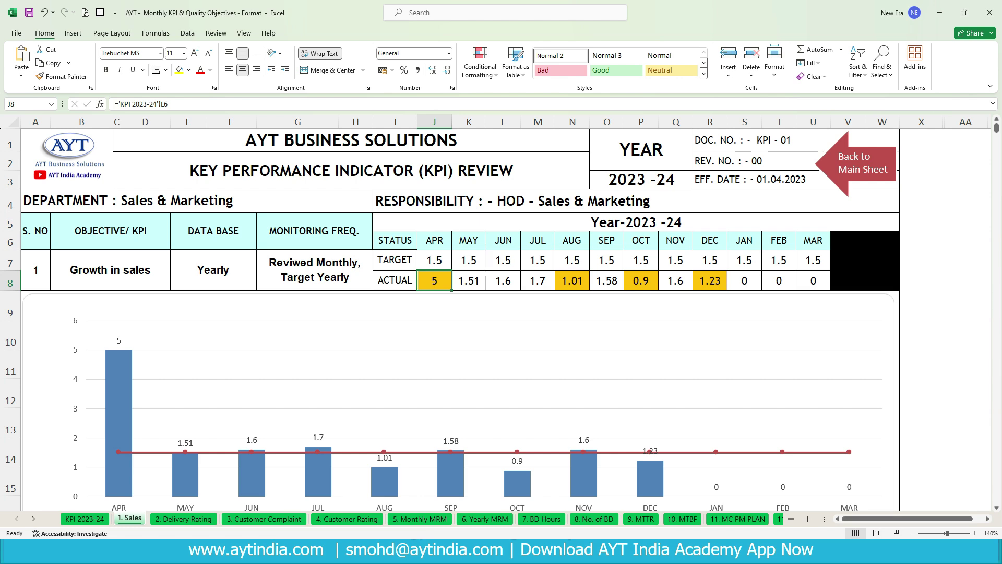
left_click(862, 163)
left_click_drag(880, 519, 916, 519)
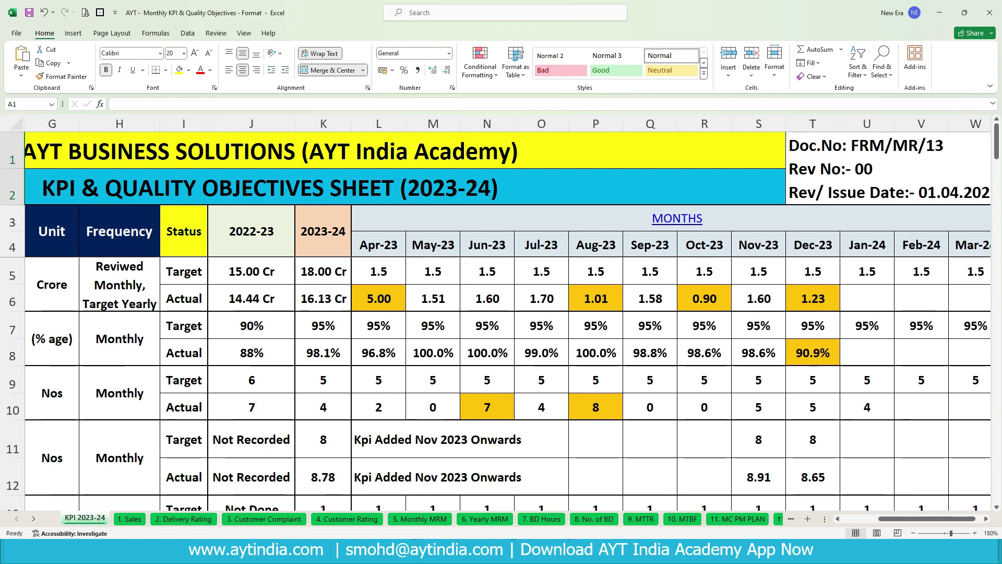
scroll(501, 313, "left", 3)
Browse the individual KPI review sheets from 1. Sales to 12. FTR - Inprocess and return to the main KPI sheet.
key("ctrl+Page_Down")
key("ctrl+Page_Down")
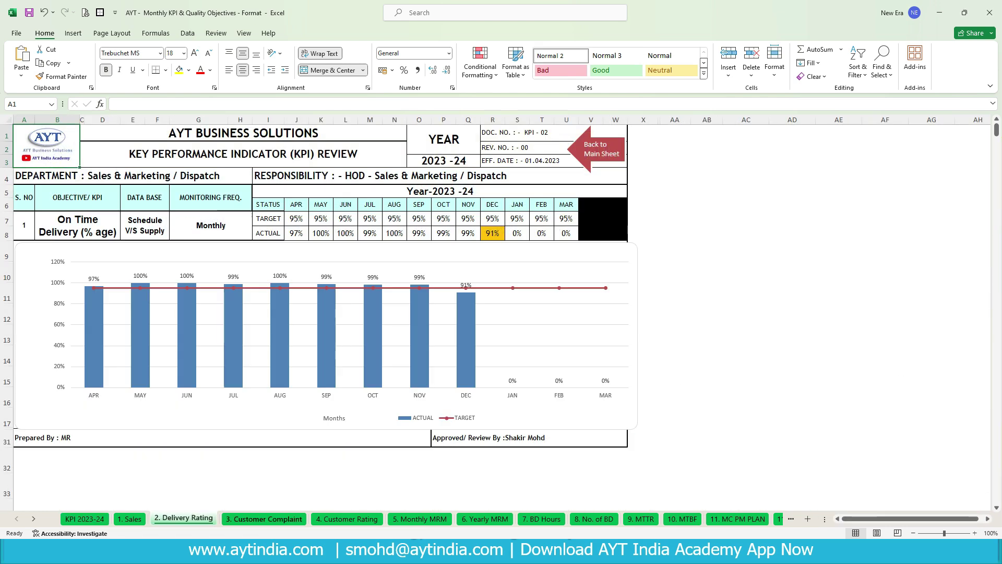
key("ctrl+Page_Down")
key("ctrl+Page_Down")
key("ctrl+Page_Down")
key("ctrl+Page_Down")
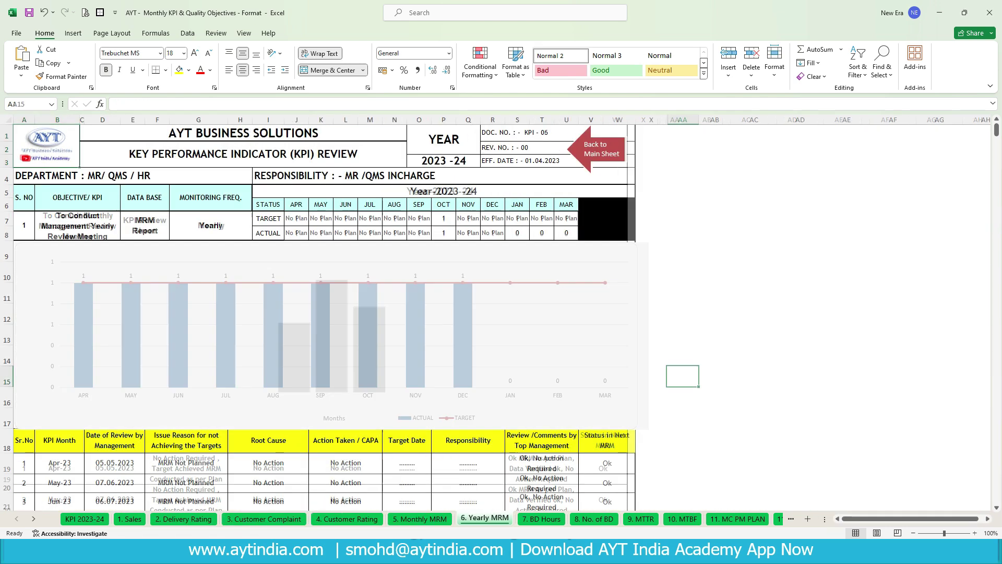
key("ctrl+Page_Down")
key("ctrl+Page_Down")
key("ctrl+Page_Down")
key("ctrl+Page_Down")
key("ctrl+Page_Down")
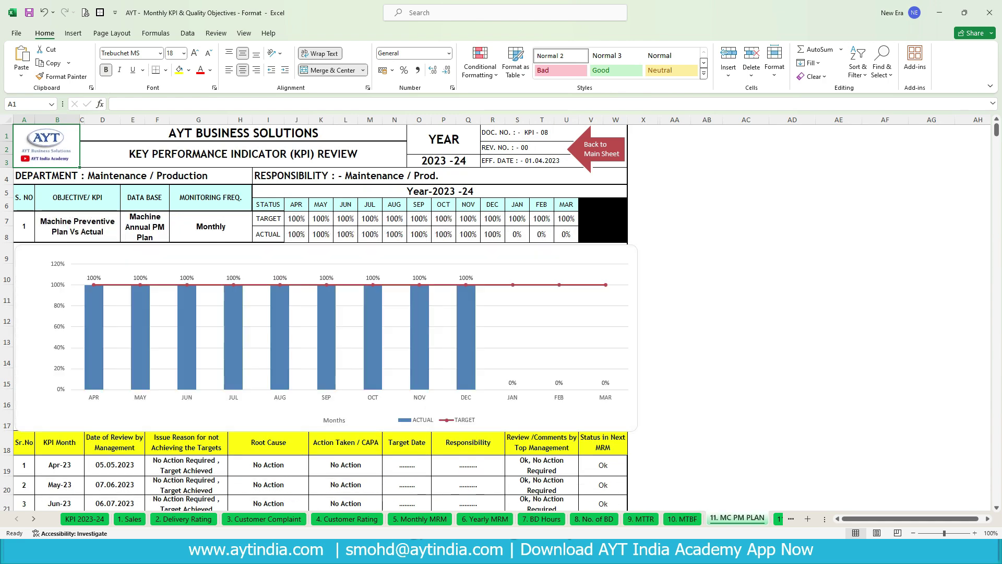
key("ctrl+Page_Down")
key("ctrl+Page_Down")
key("ctrl+Page_Down")
key("ctrl+Page_Down")
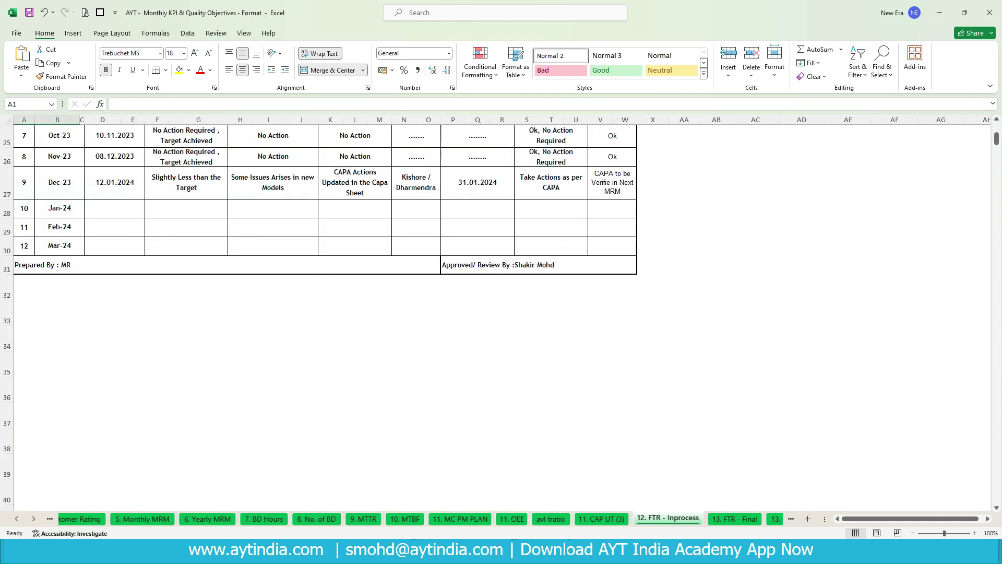
left_click(609, 149)
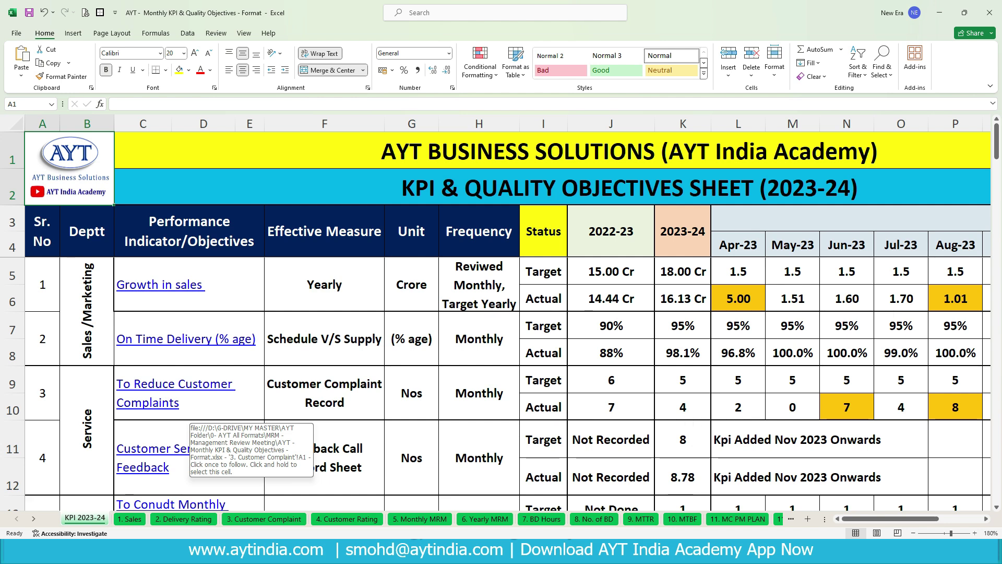
Look over the listed KPIs by department, from Sales/Marketing and Service down to M.R. and machine breakdown time.
left_click(87, 311)
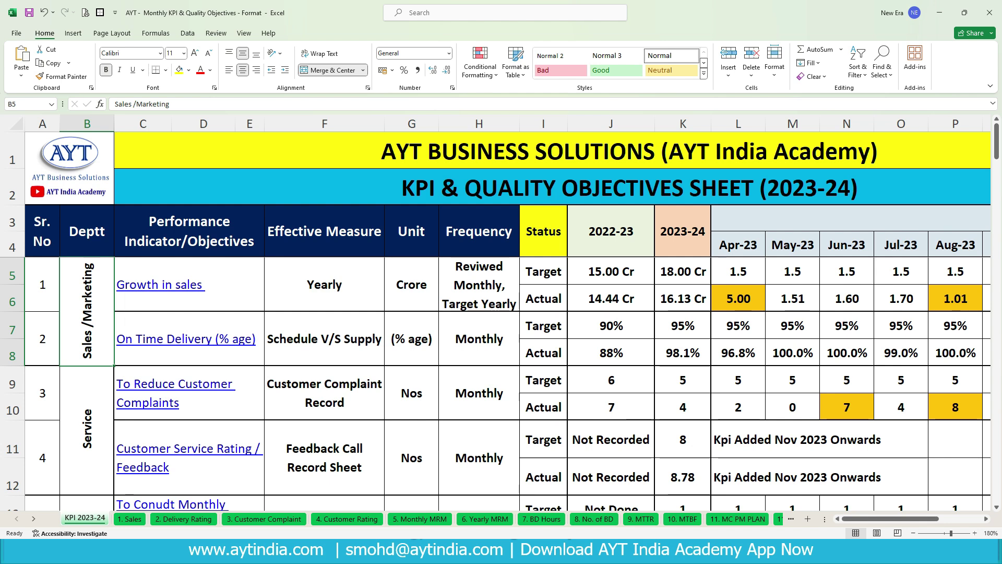
scroll(188, 333, "down", 3)
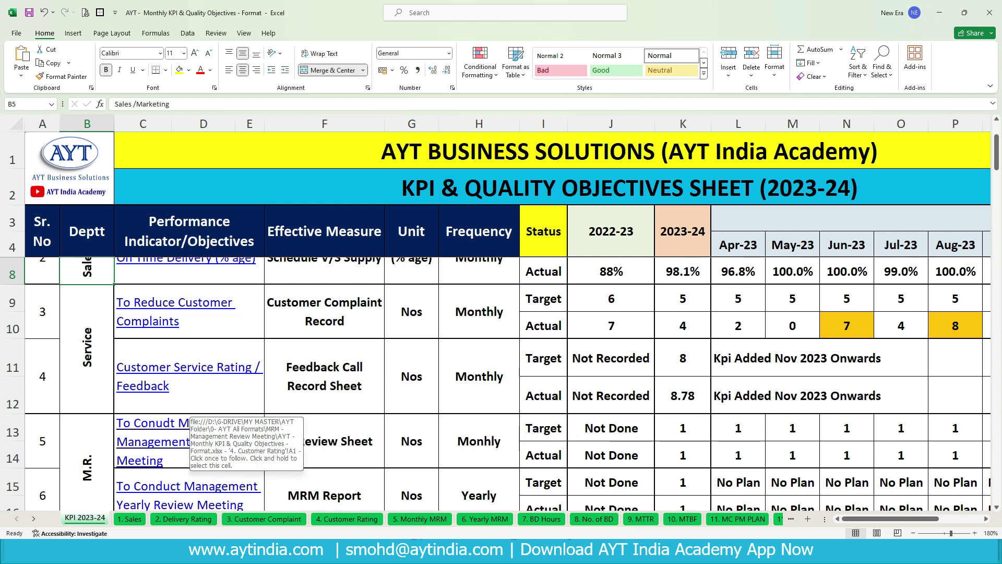
scroll(186, 407, "down", 3)
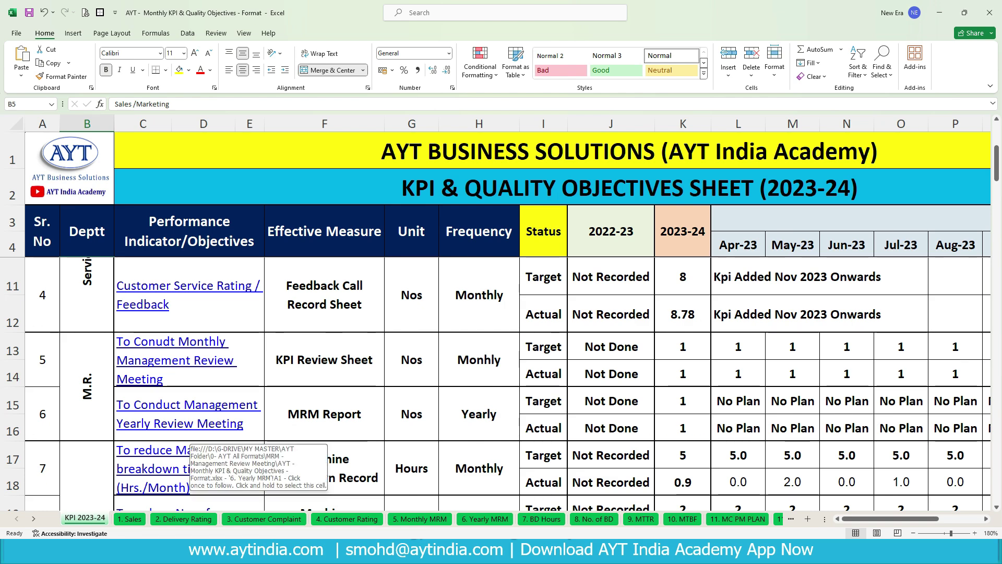
scroll(185, 433, "down", 1)
scroll(185, 433, "up", 1)
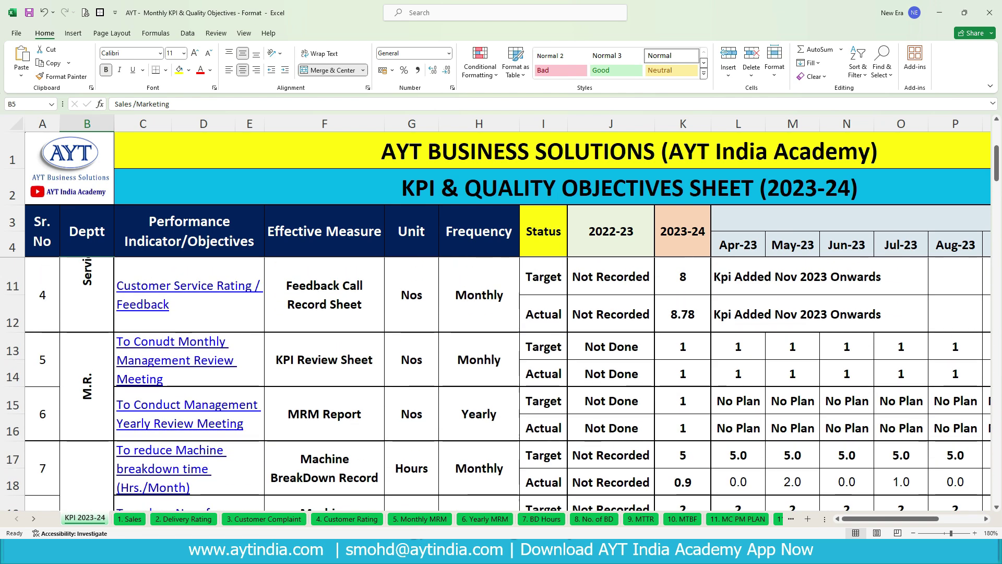